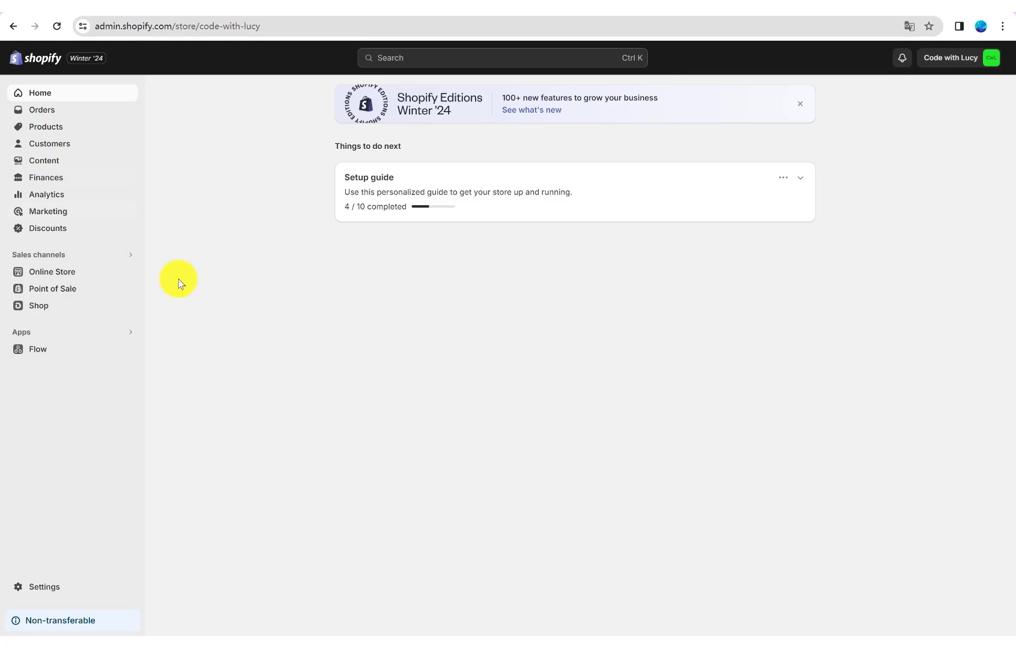
- Open Settings, then Custom data, and view the Product metafield definitions list
left_click(29, 593)
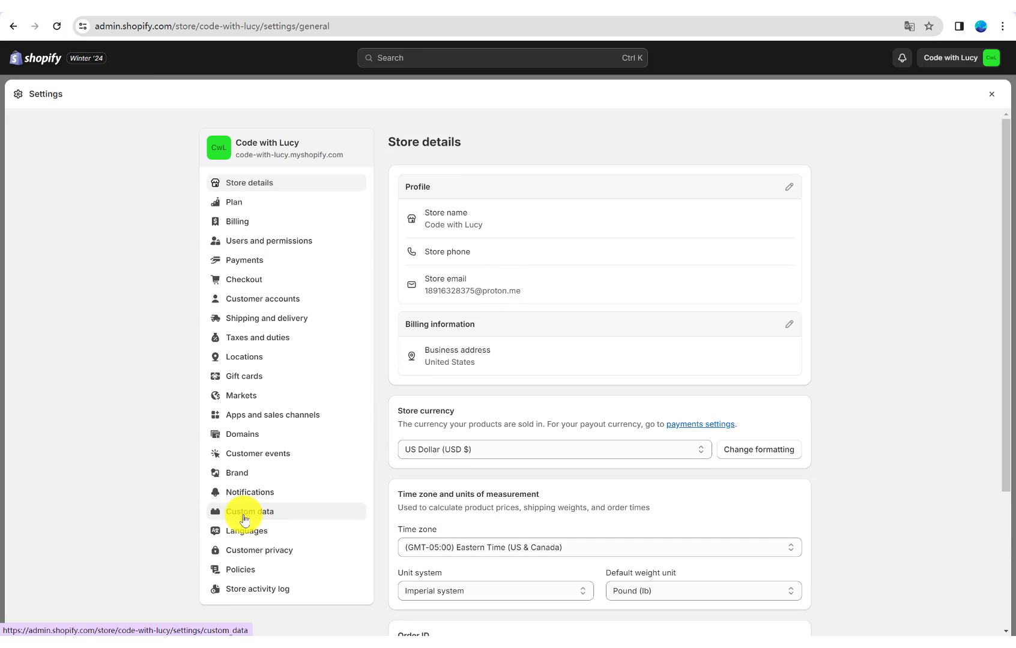
left_click(243, 520)
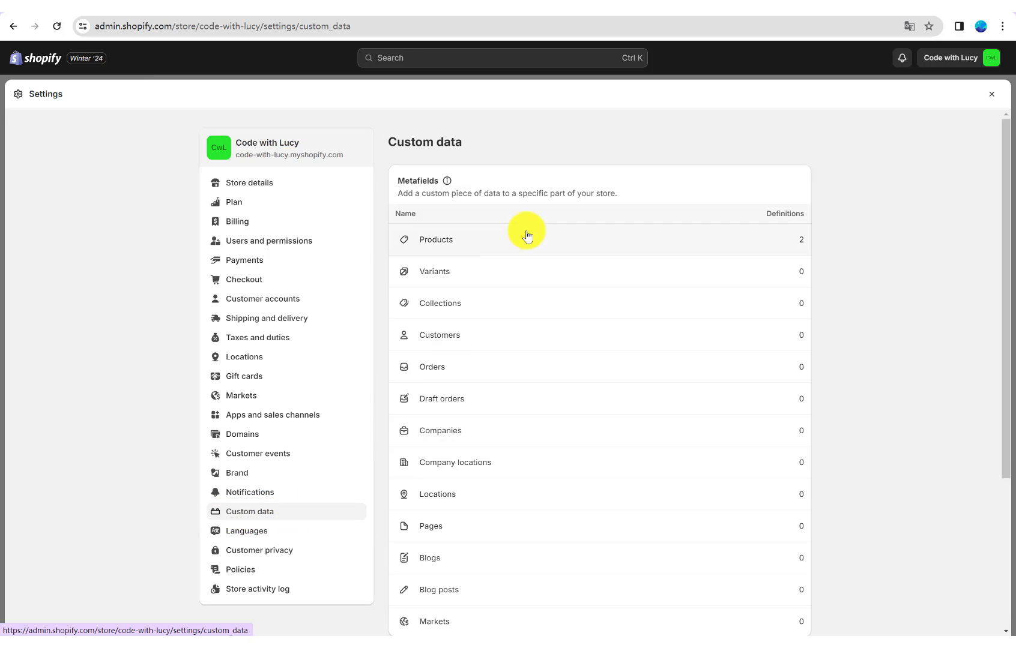
left_click(435, 239)
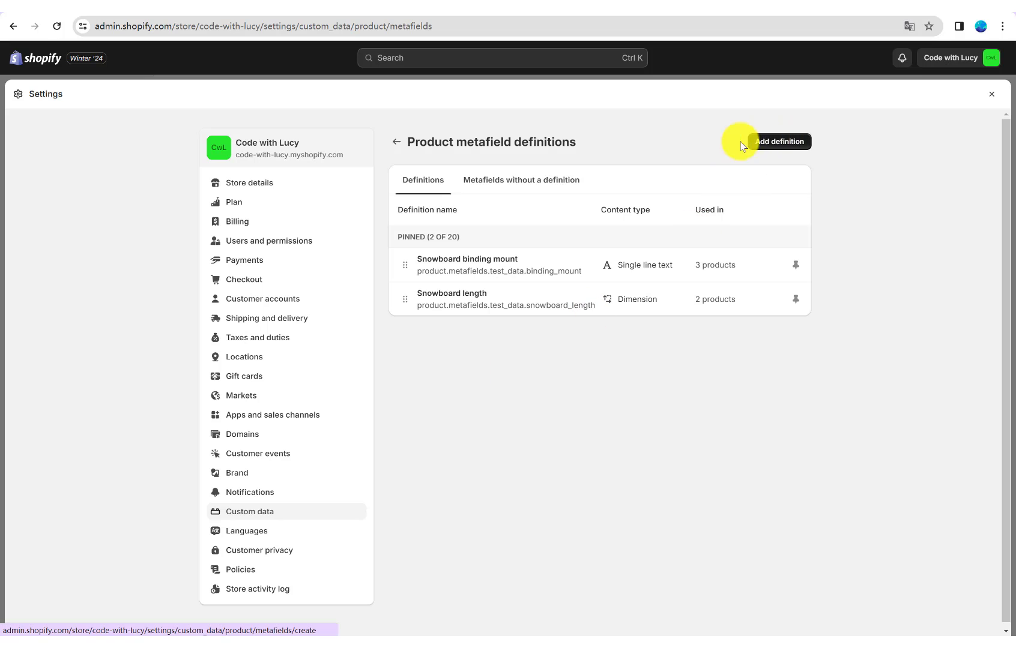
- Add a product metafield definition named amazon_link with the URL content type
left_click(762, 144)
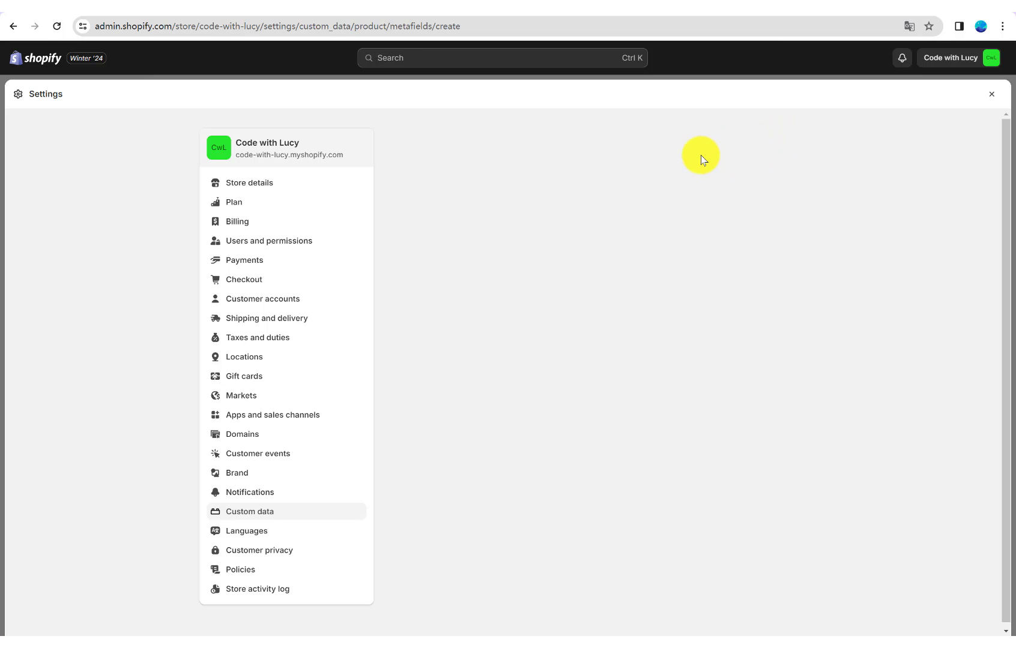
left_click(477, 198)
type("amazon_link")
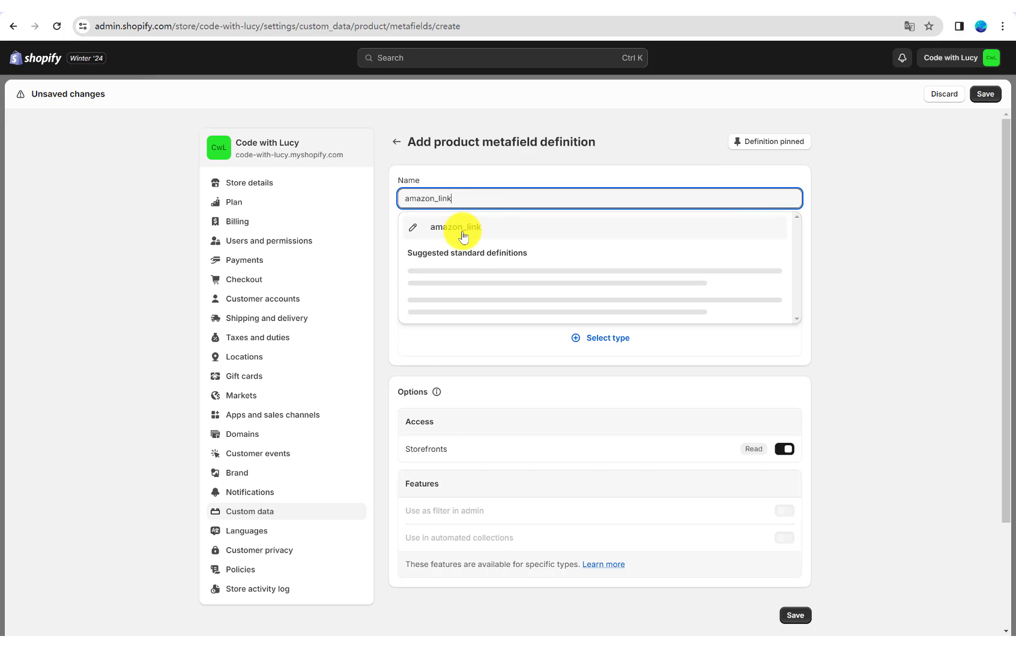
left_click(460, 227)
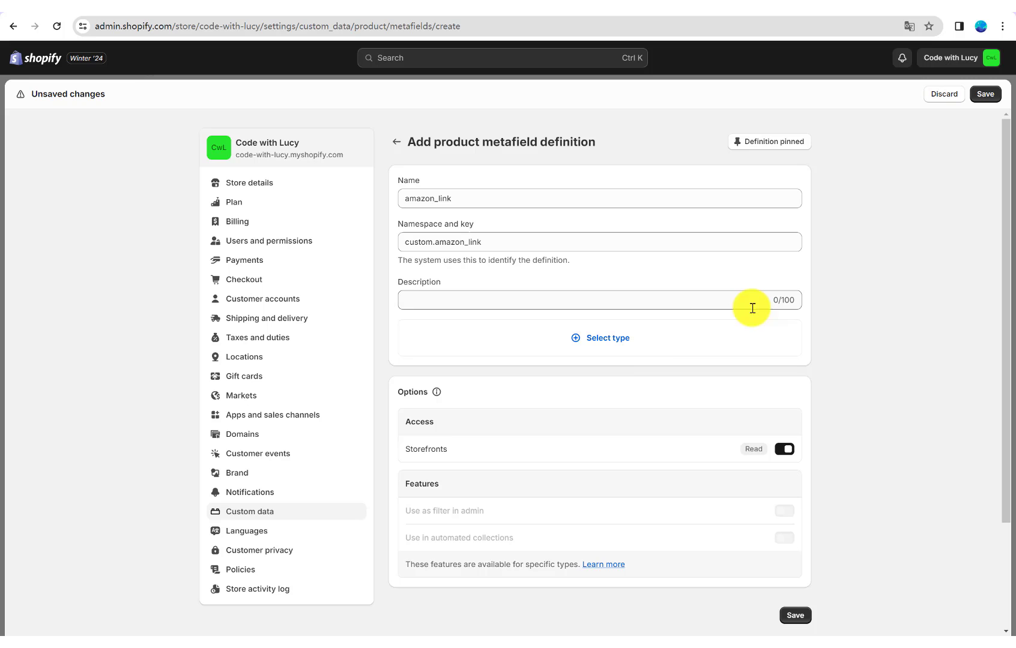
left_click(607, 340)
scroll(534, 519, "down", 6)
scroll(534, 521, "down", 3)
left_click(433, 544)
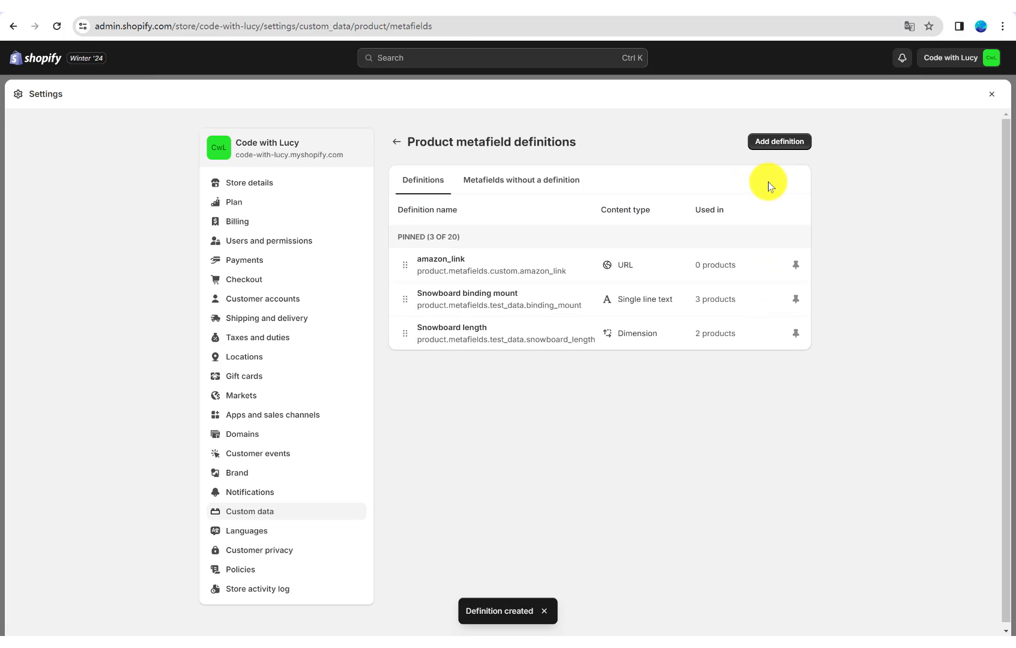
- Leave Settings and open The 3p Fulfilled Snowboard from the Products list
left_click(990, 92)
left_click(43, 130)
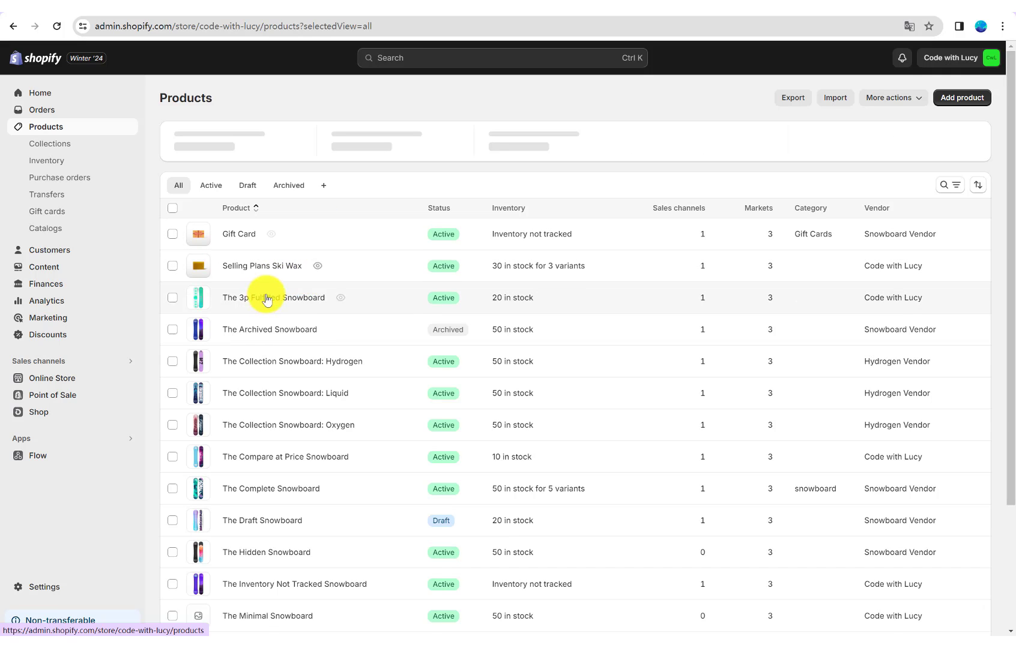
left_click(238, 300)
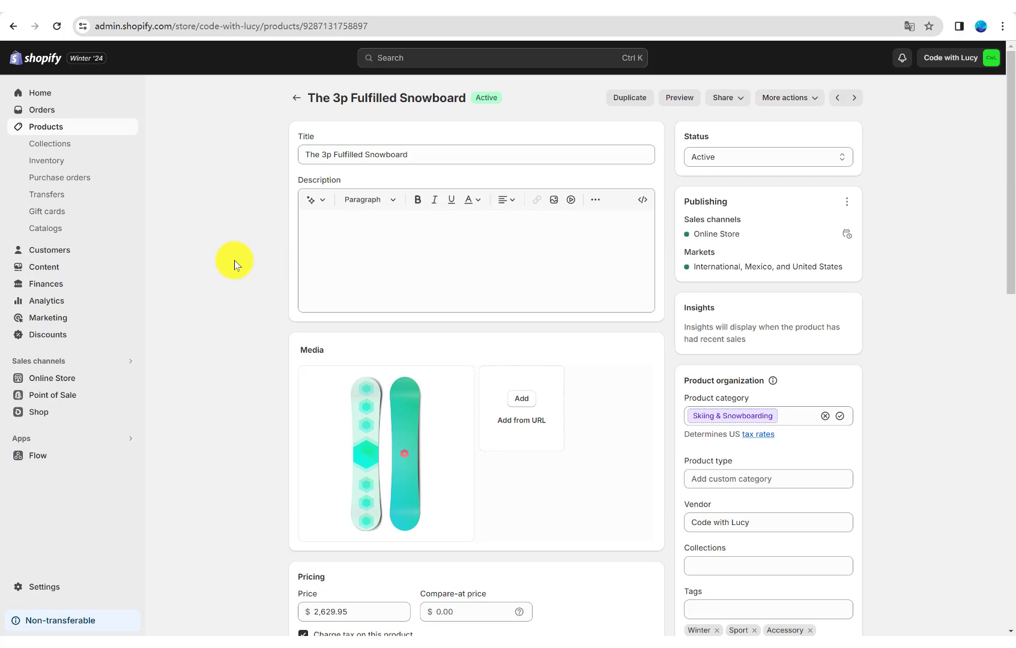
scroll(243, 293, "down", 3)
scroll(243, 292, "down", 10)
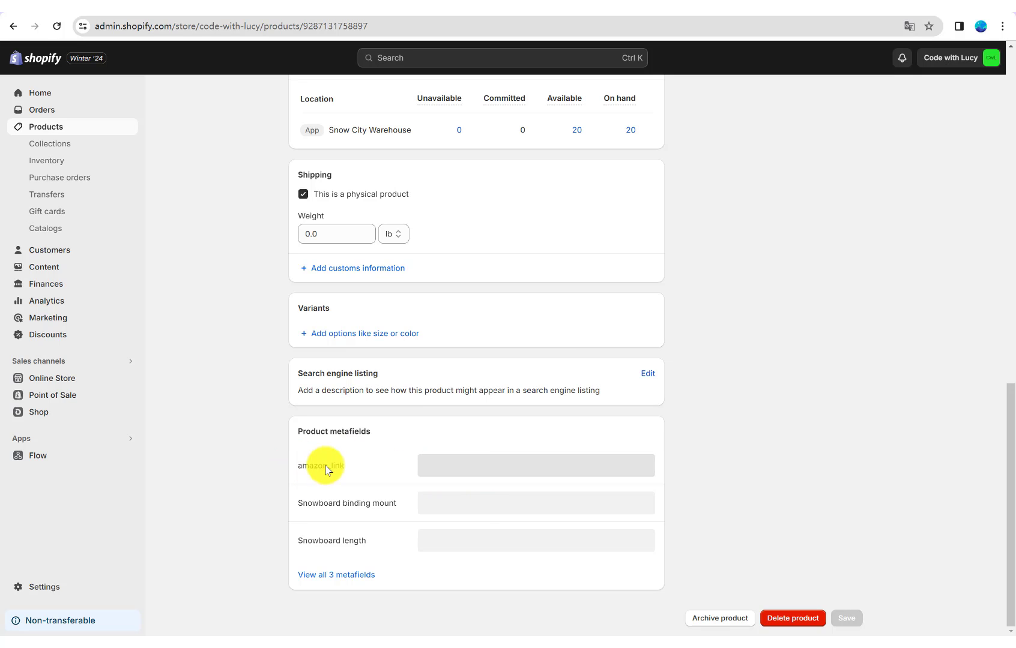
mouse_move(299, 466)
left_mouse_down()
mouse_move(348, 469)
mouse_move(336, 469)
left_mouse_up()
left_click(199, 456)
left_click(430, 467)
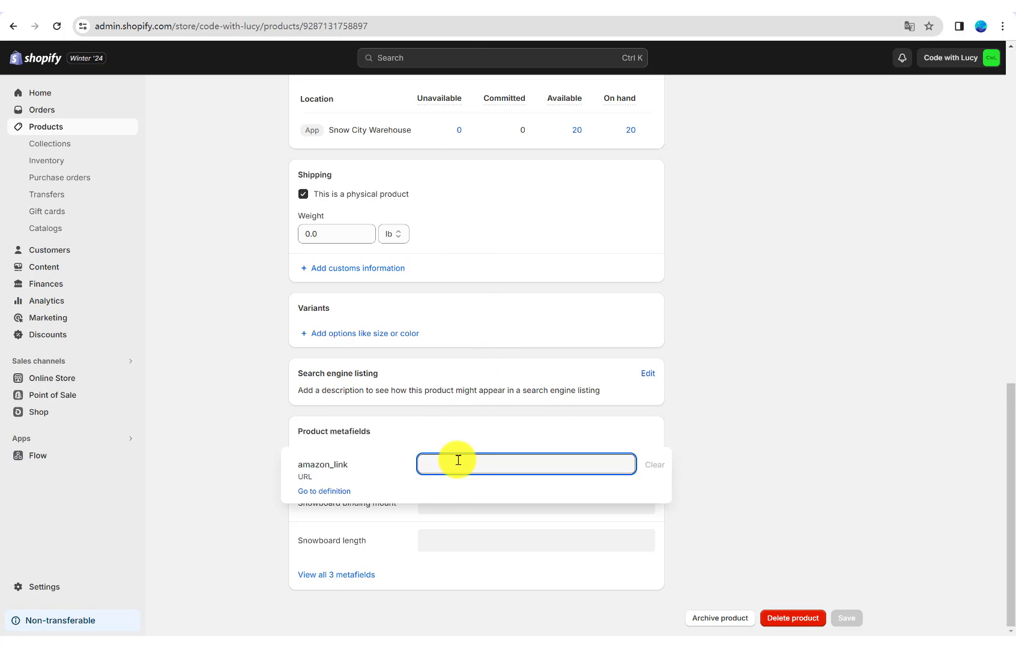
type("https://amazon.com")
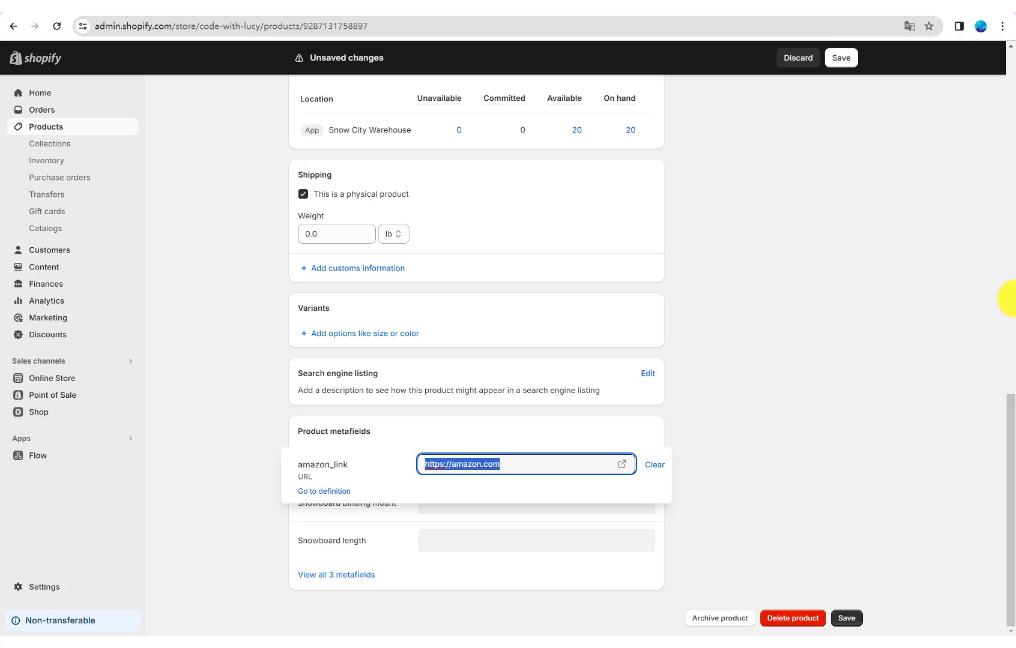
left_click(841, 62)
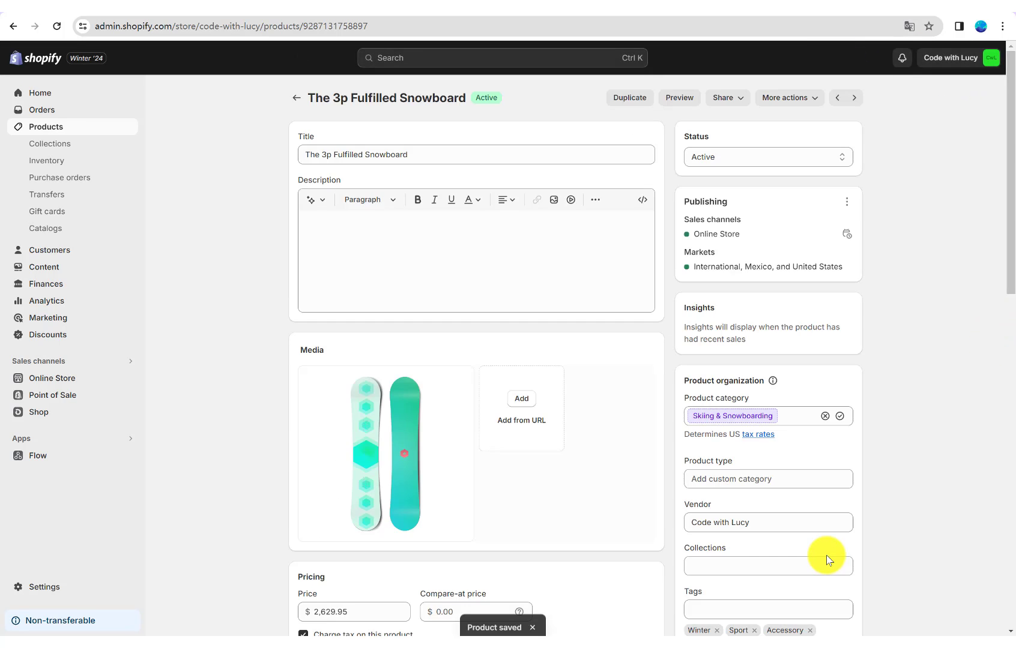
scroll(607, 432, "down", 4)
scroll(318, 414, "down", 10)
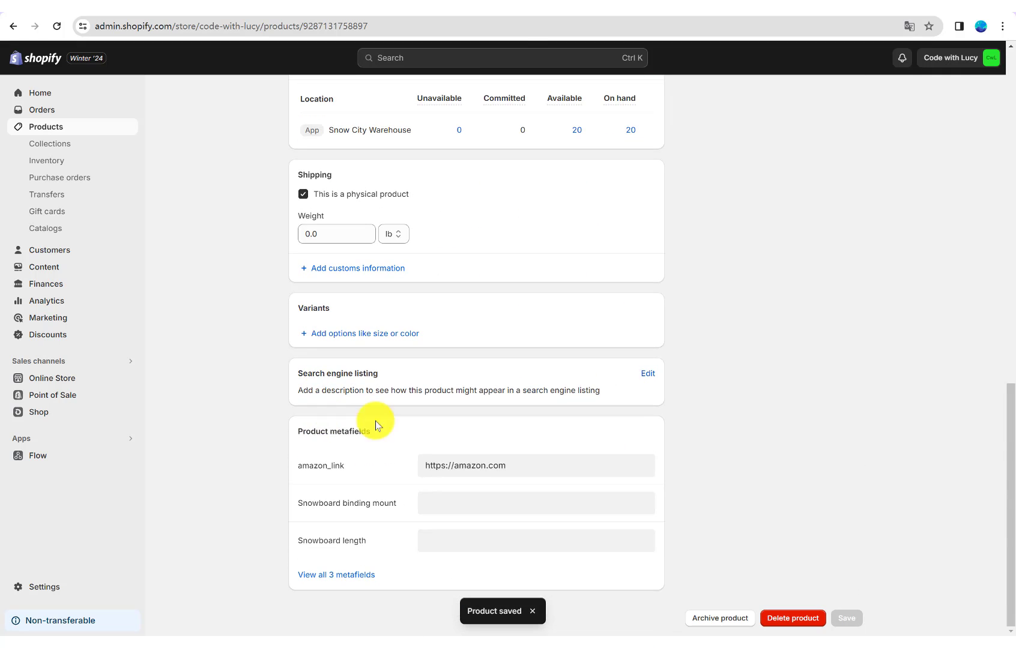
scroll(305, 180, "up", 10)
scroll(305, 125, "up", 3)
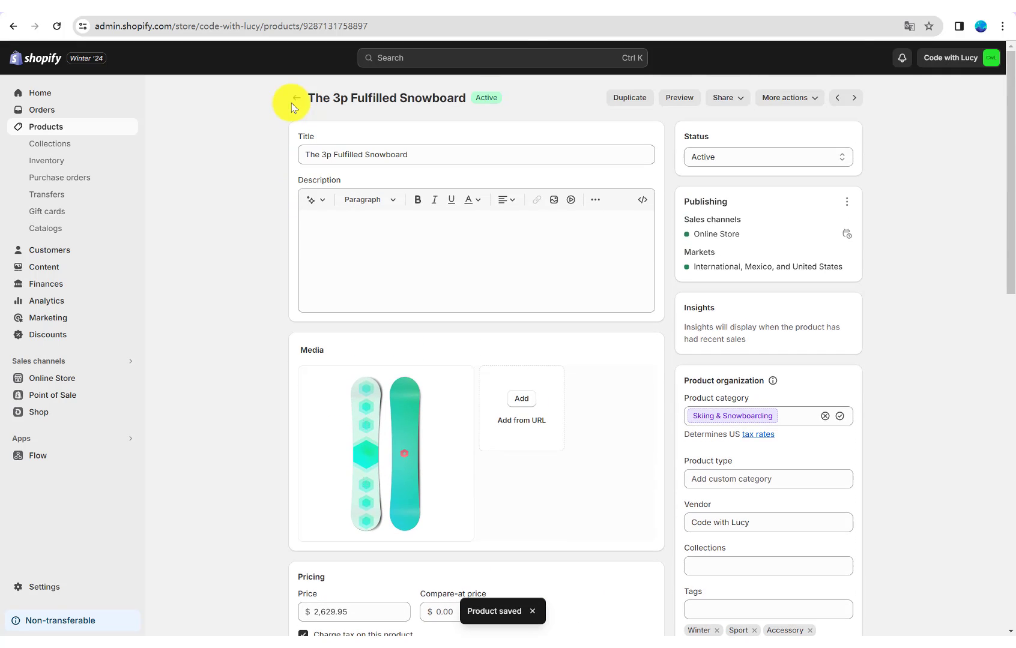
left_click(299, 98)
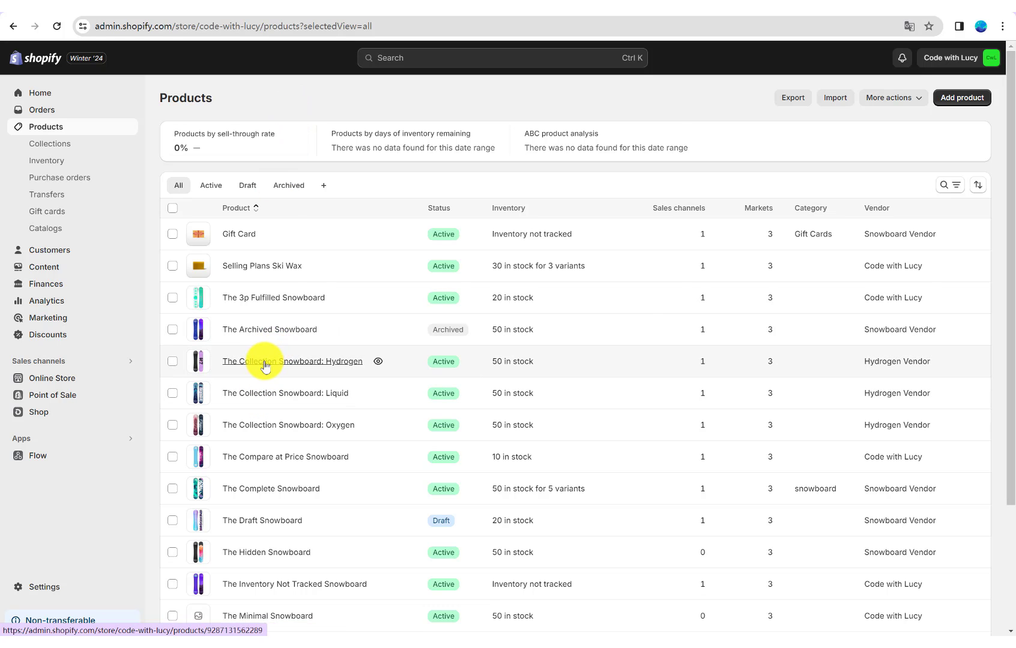
left_click(264, 365)
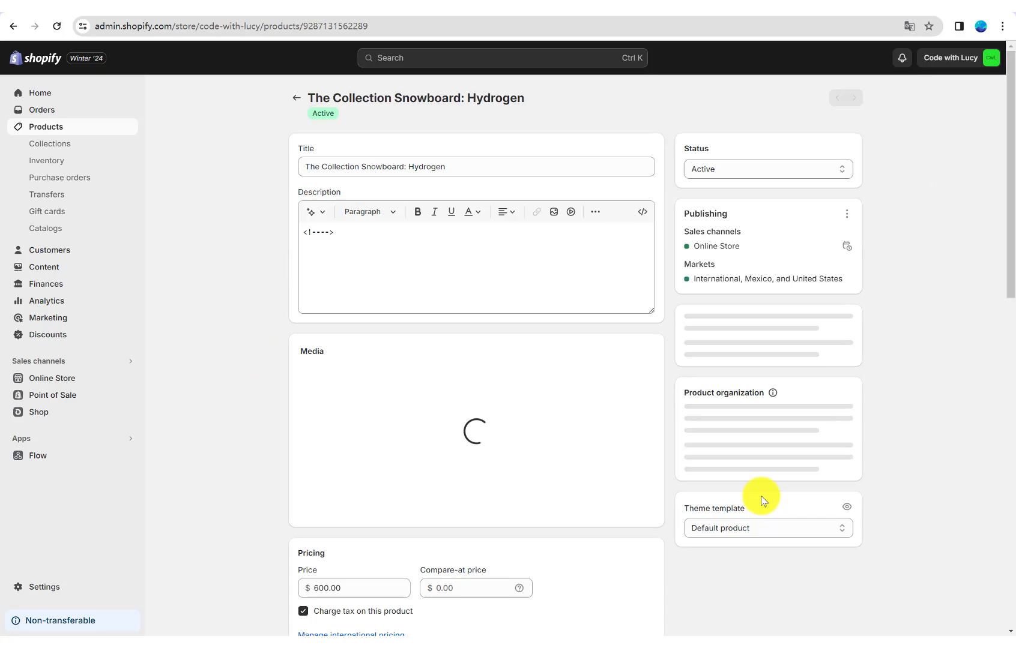
scroll(762, 495, "down", 14)
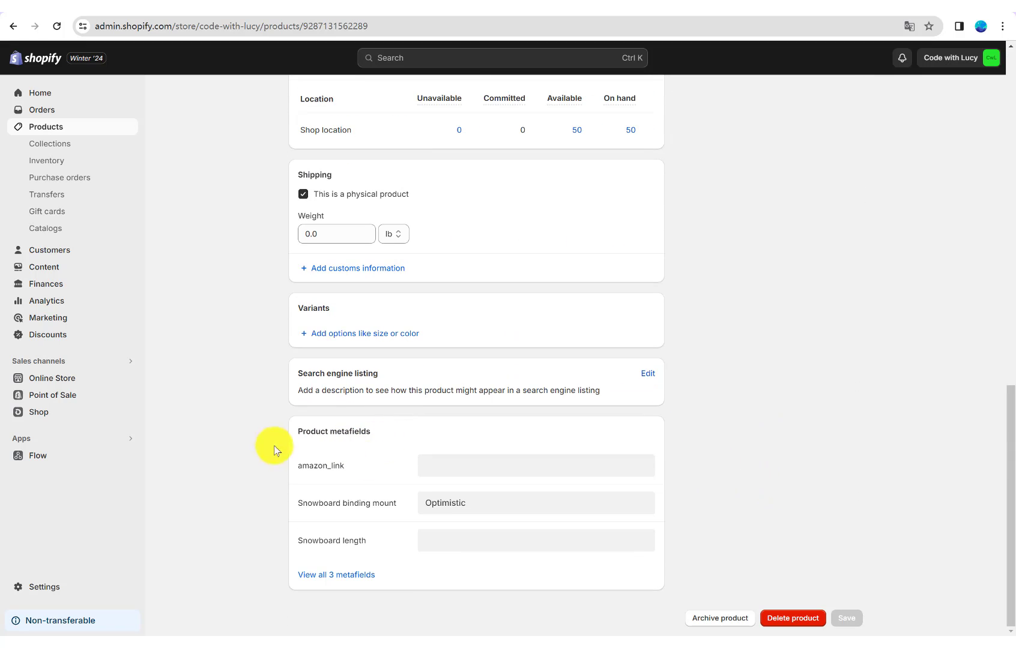
left_click(447, 465)
type("https://amazon.com")
left_click(842, 57)
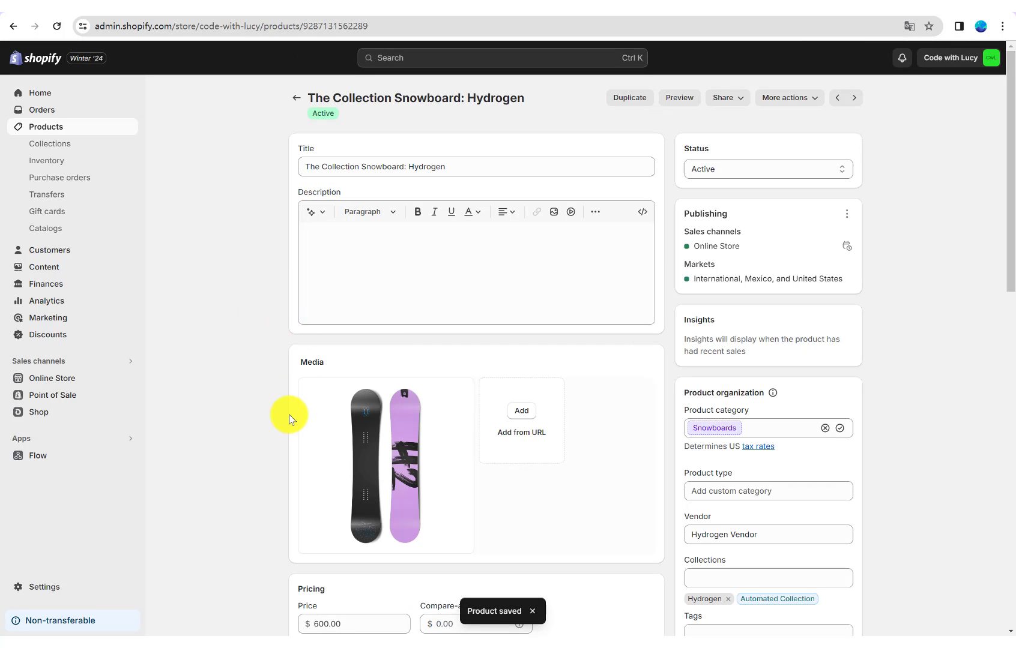
- Customise the current theme and switch the editor to the Default product template
left_click(54, 379)
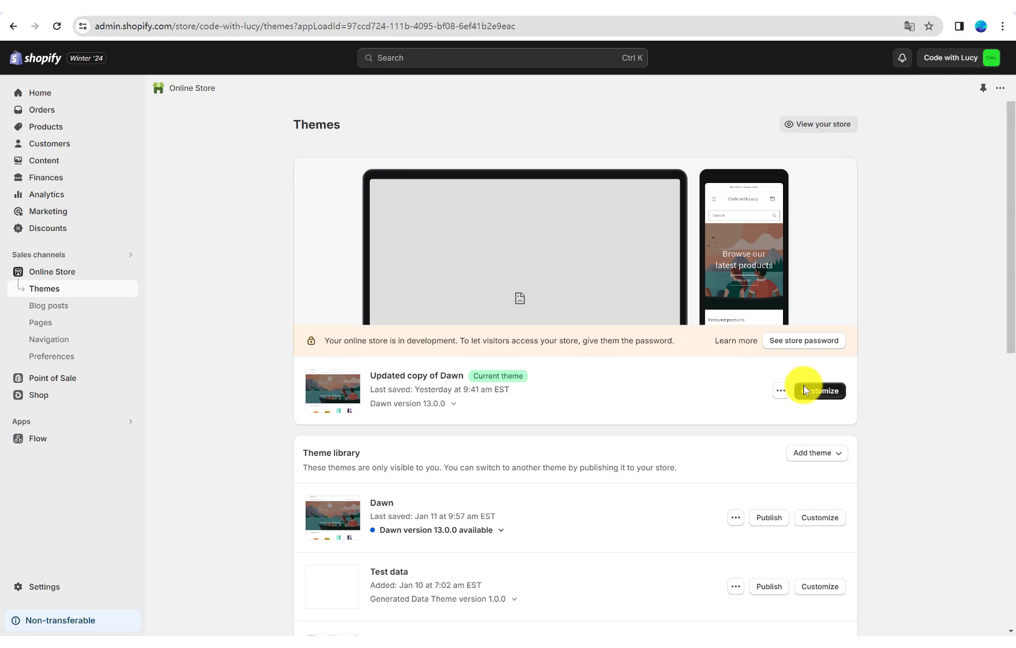
left_click(826, 396)
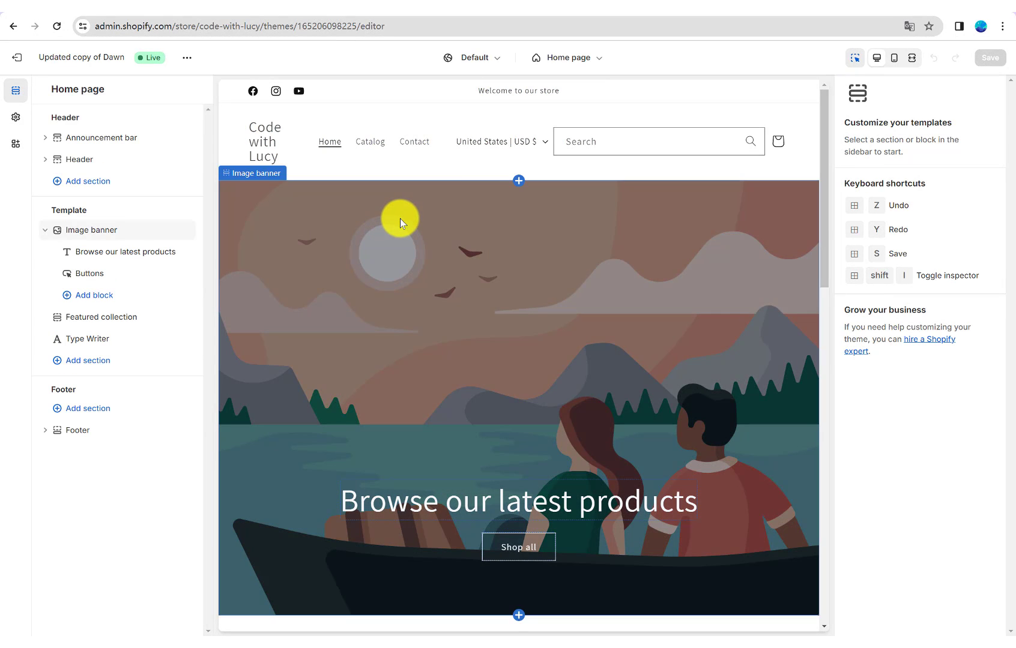
left_click(555, 59)
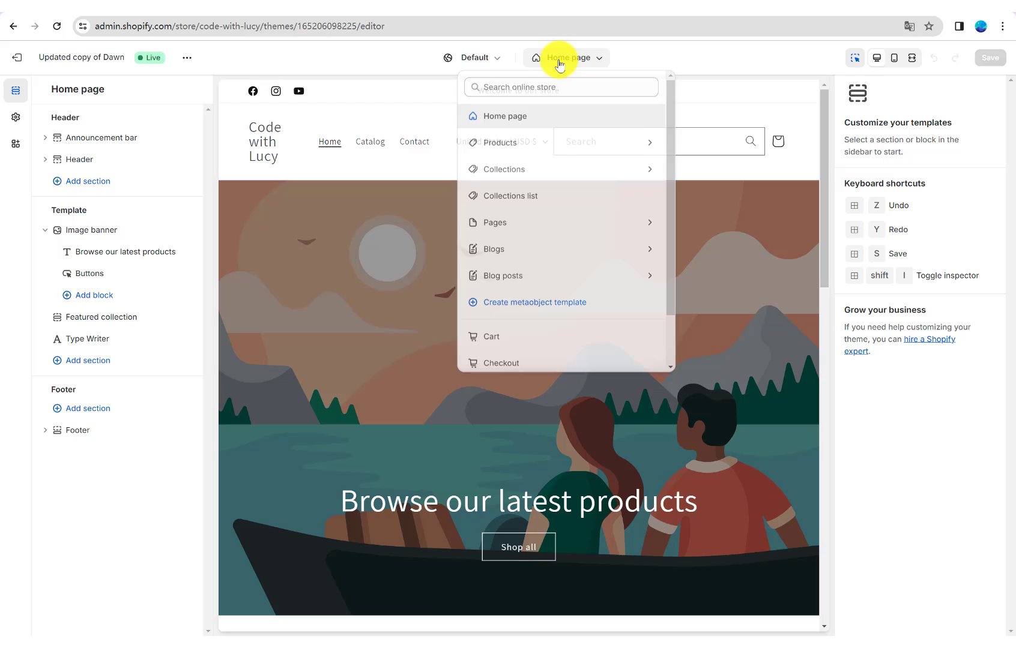
left_click(538, 142)
left_click(523, 142)
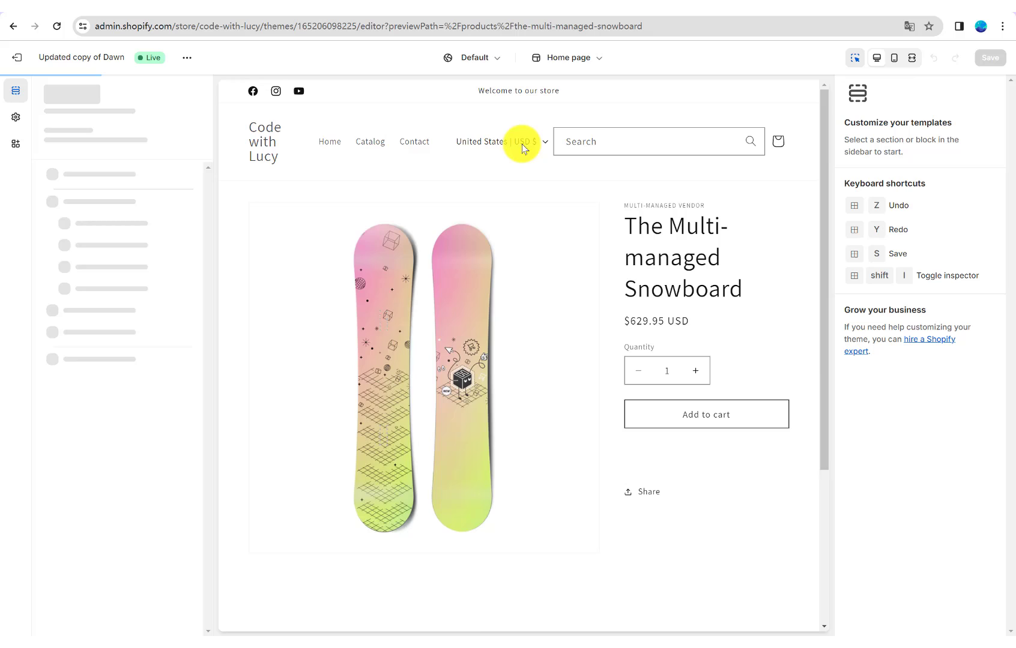
scroll(770, 200, "down", 2)
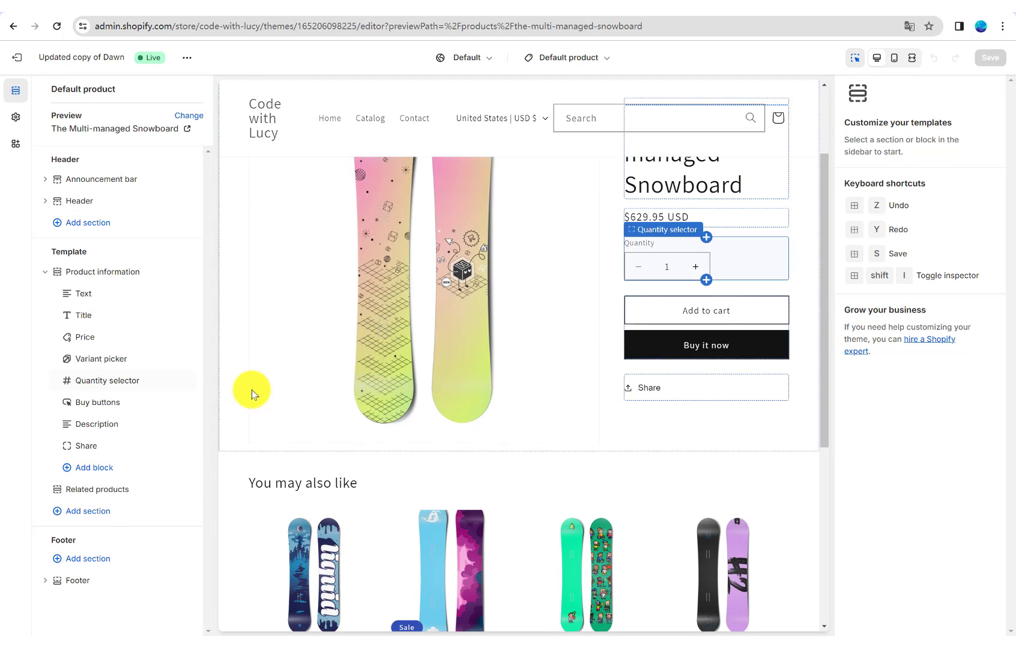
- Add a Custom Liquid block to Product information and paste the Buy on Amazon snippet
left_click(112, 473)
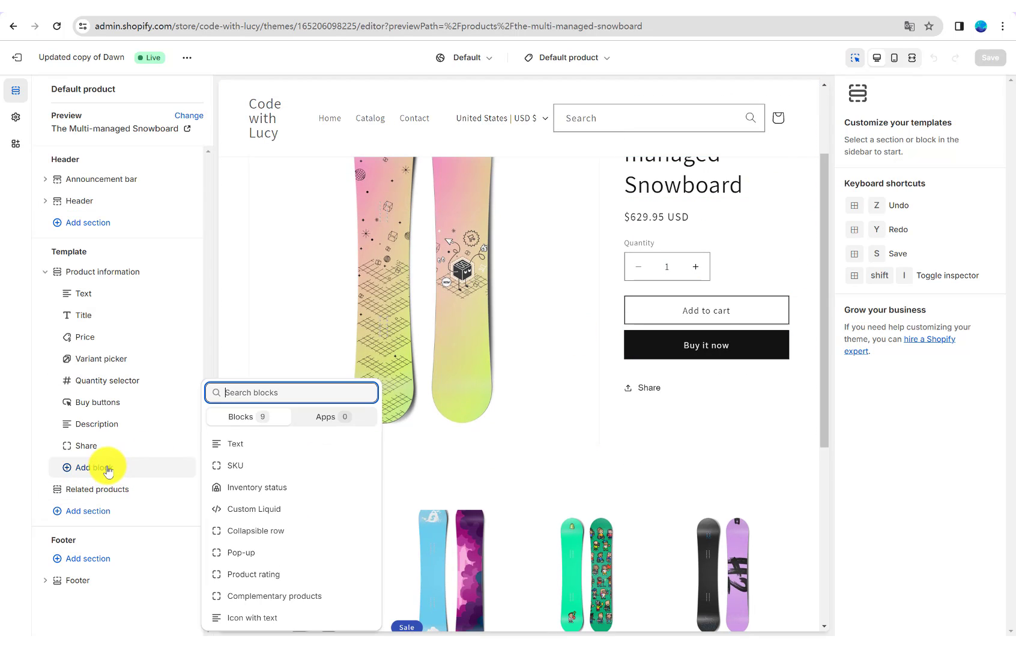
left_click(243, 510)
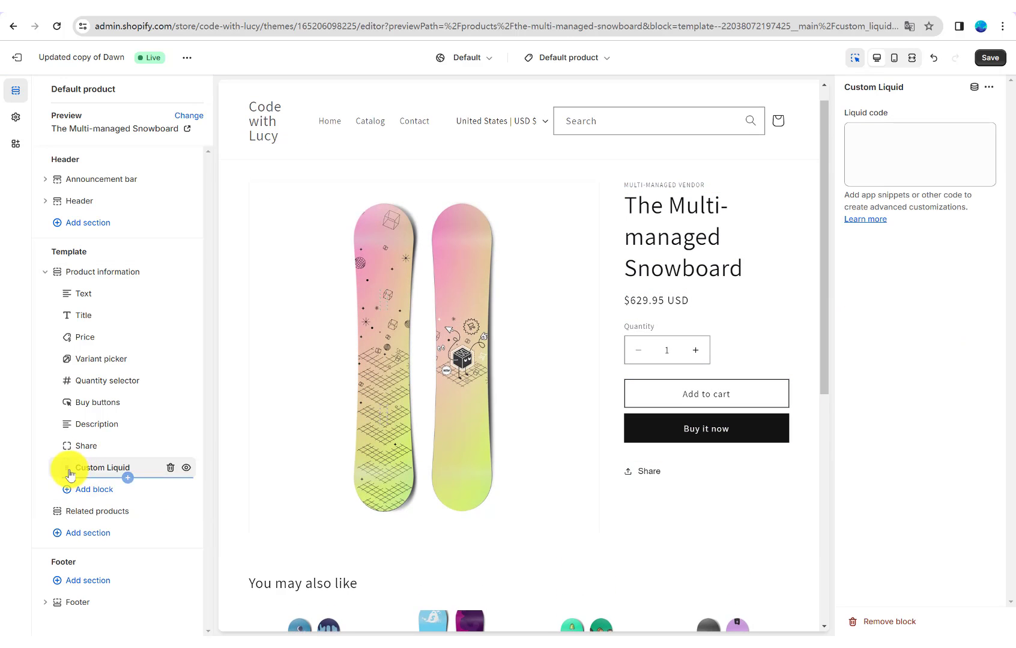
left_click(875, 156)
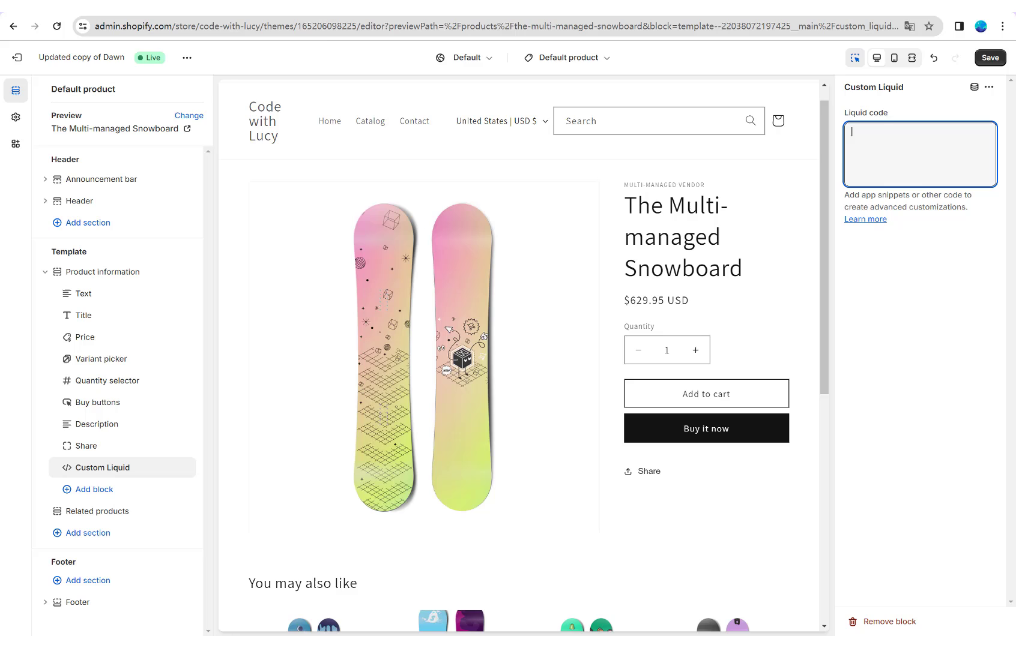
key("alt+Tab")
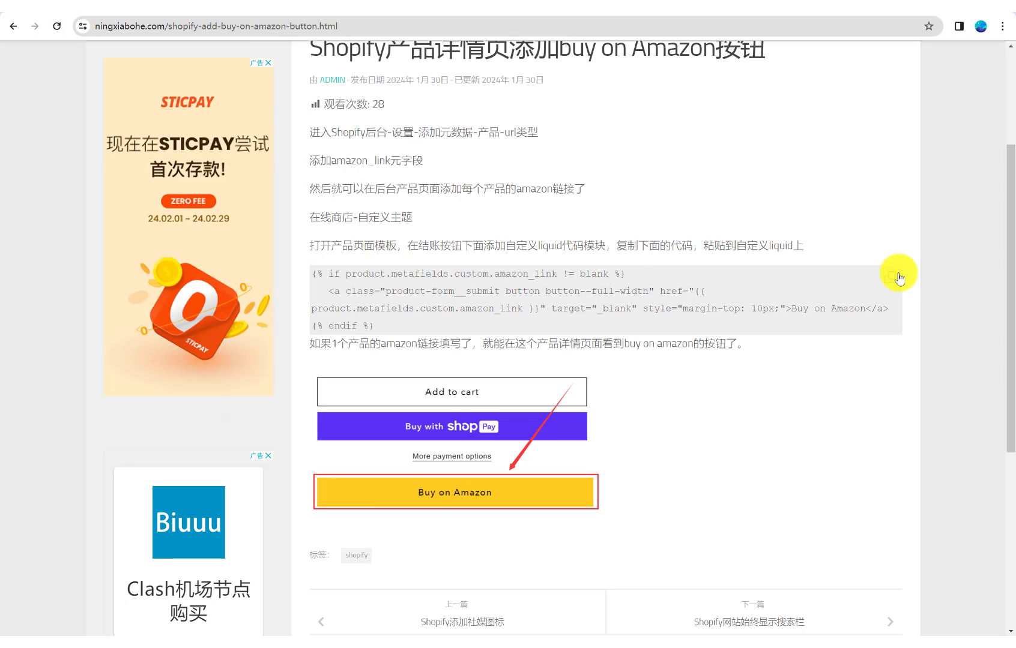
key("alt+Tab")
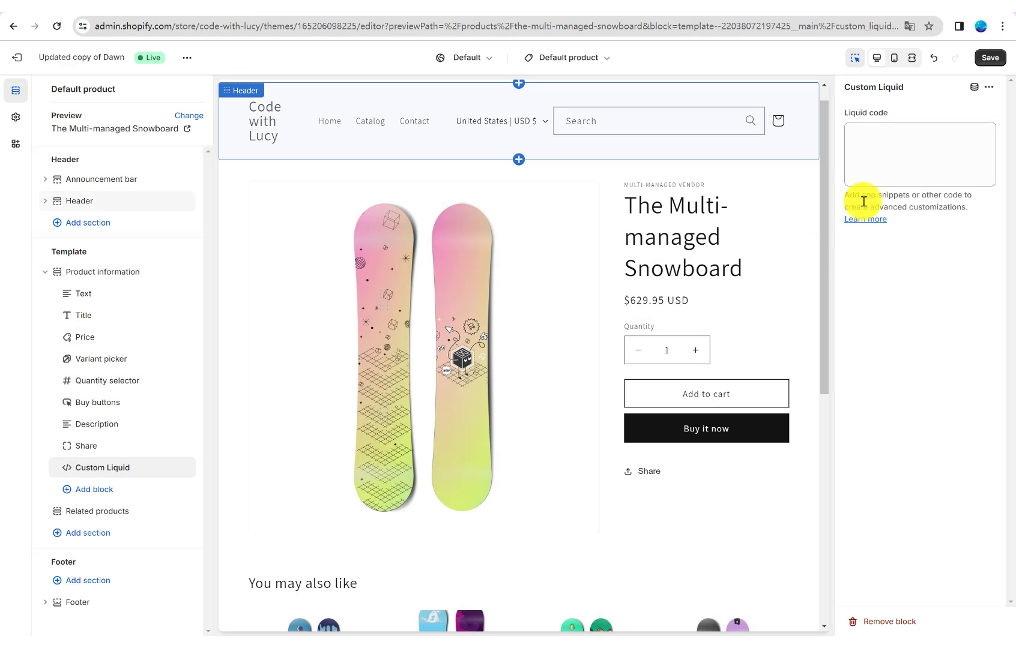
left_click(893, 151)
key("ctrl+v")
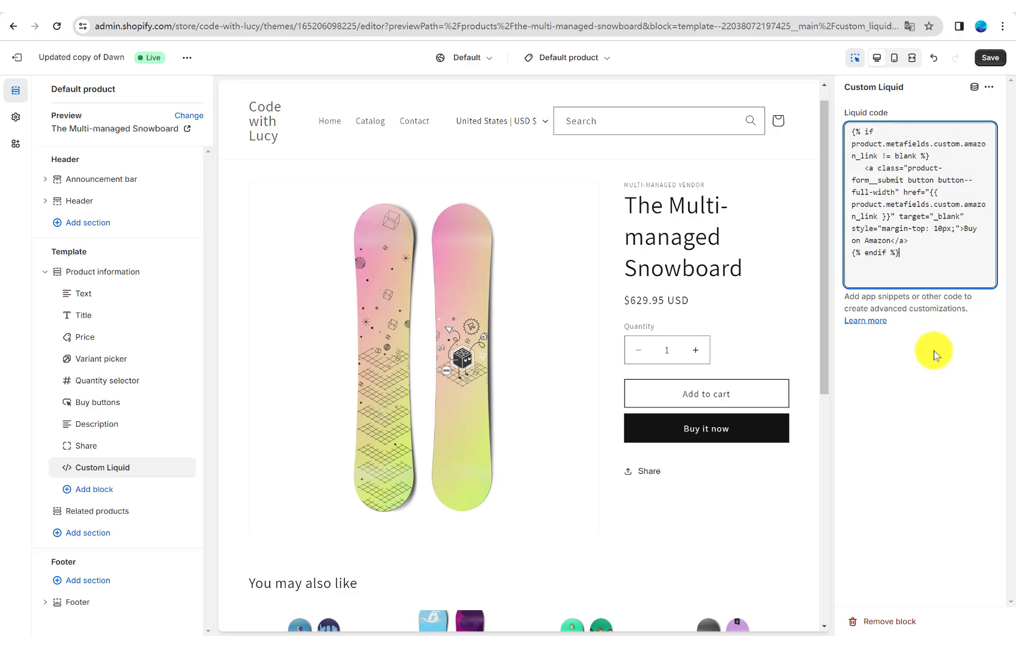
left_click(930, 359)
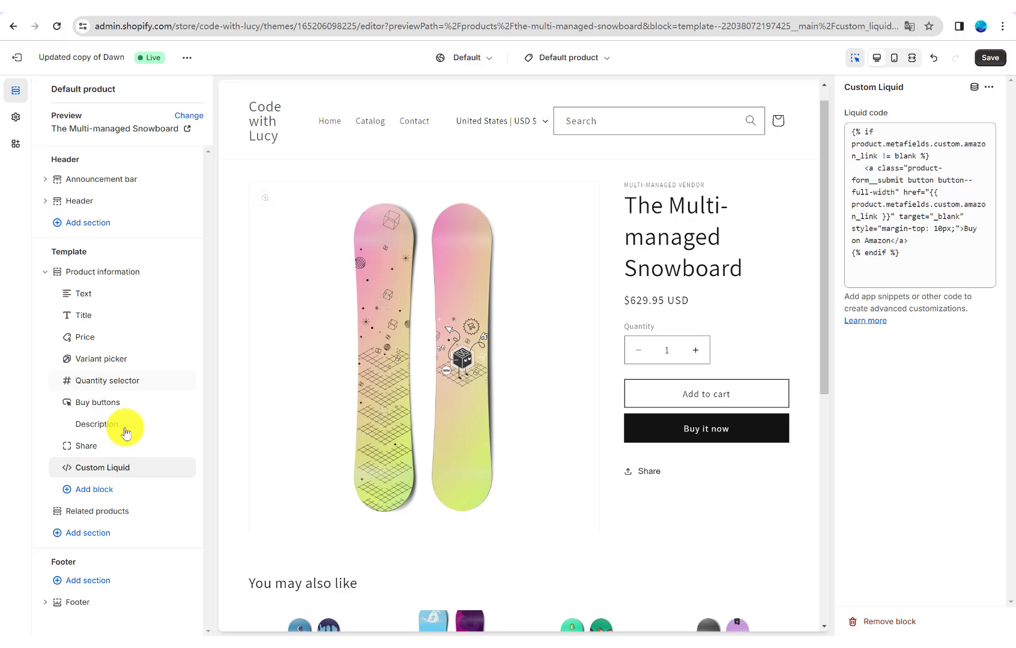
- Move the Custom Liquid block between Buy buttons and Description, then save the template
left_click_drag(67, 471, 66, 424)
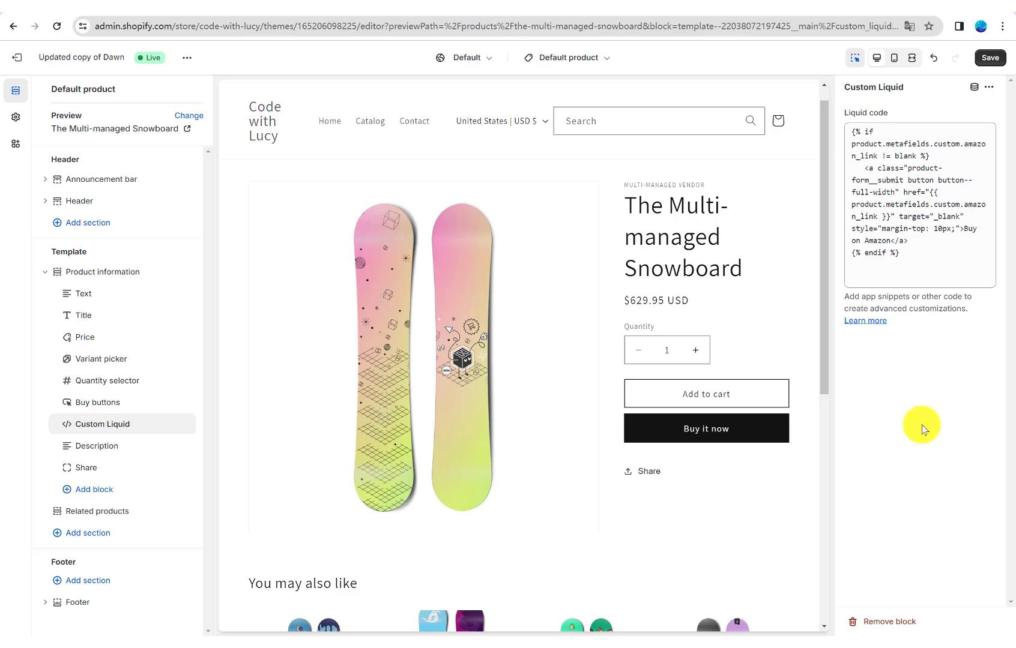
left_click(911, 243)
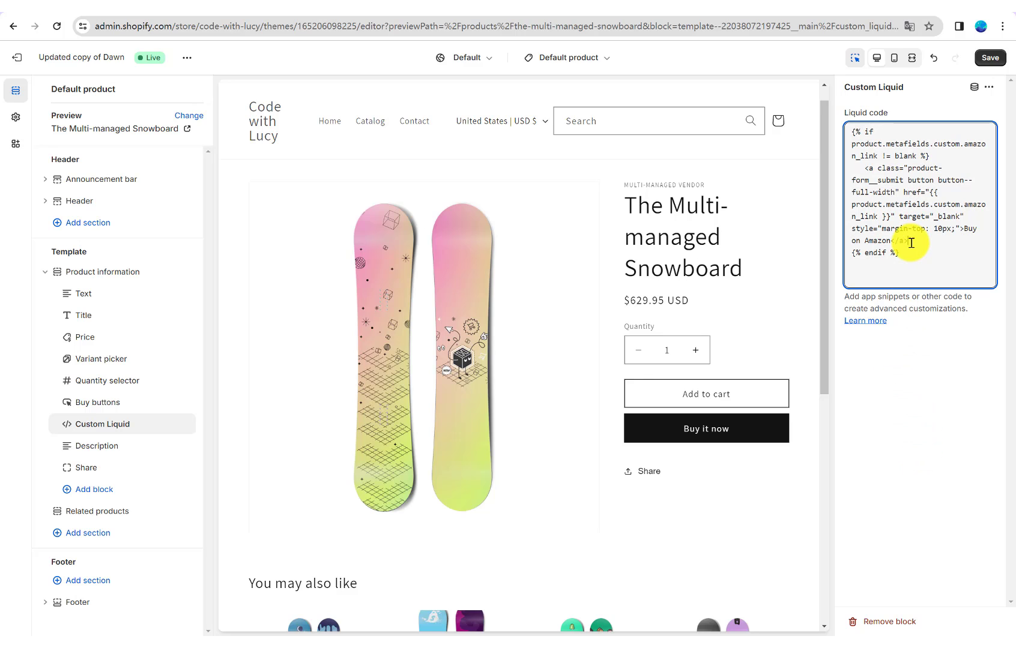
left_click(990, 58)
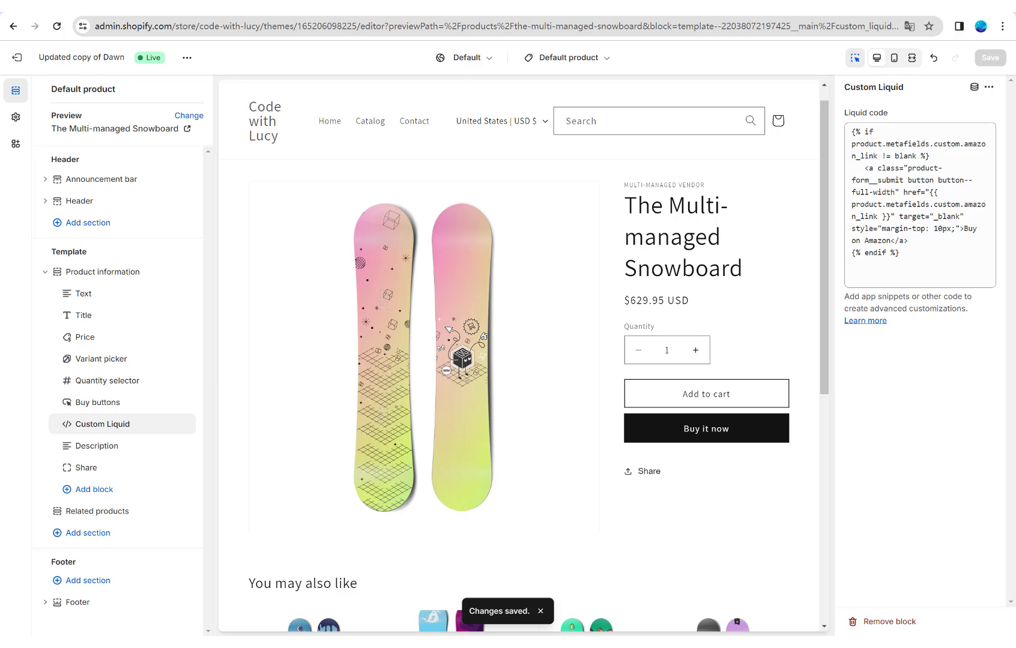
left_click(368, 12)
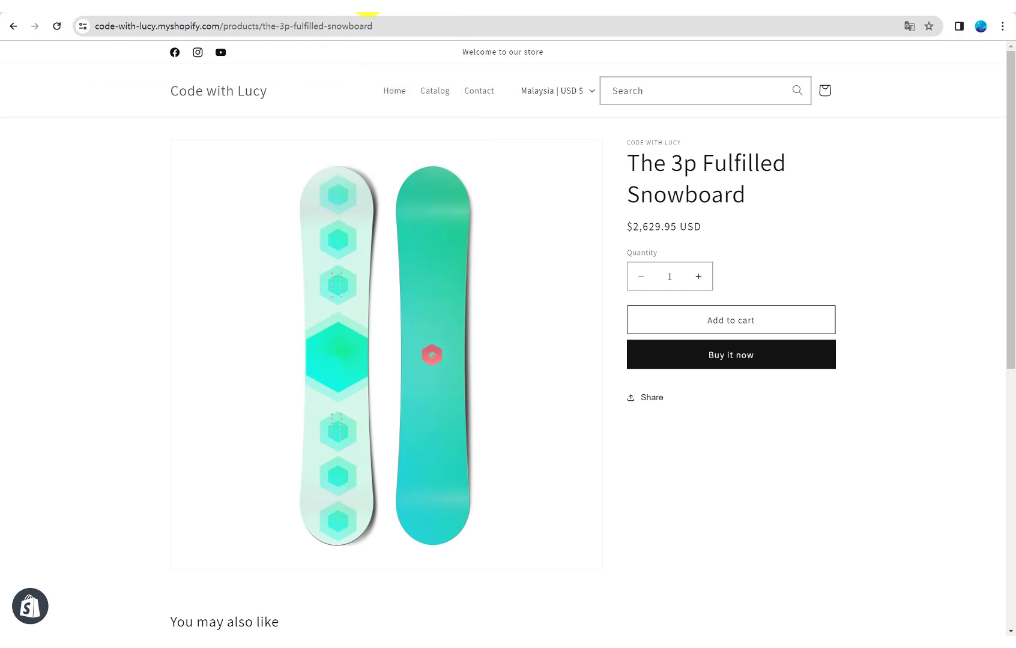
- Reload the storefront and open The Collection Snowboard: Hydrogen product page
left_click(59, 27)
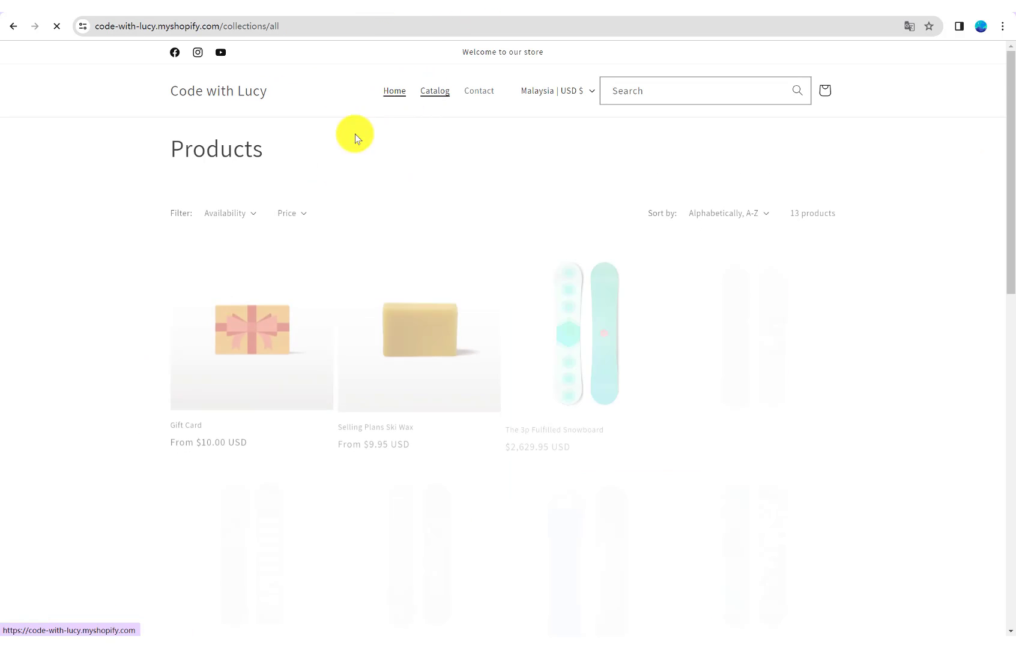
scroll(845, 385, "down", 2)
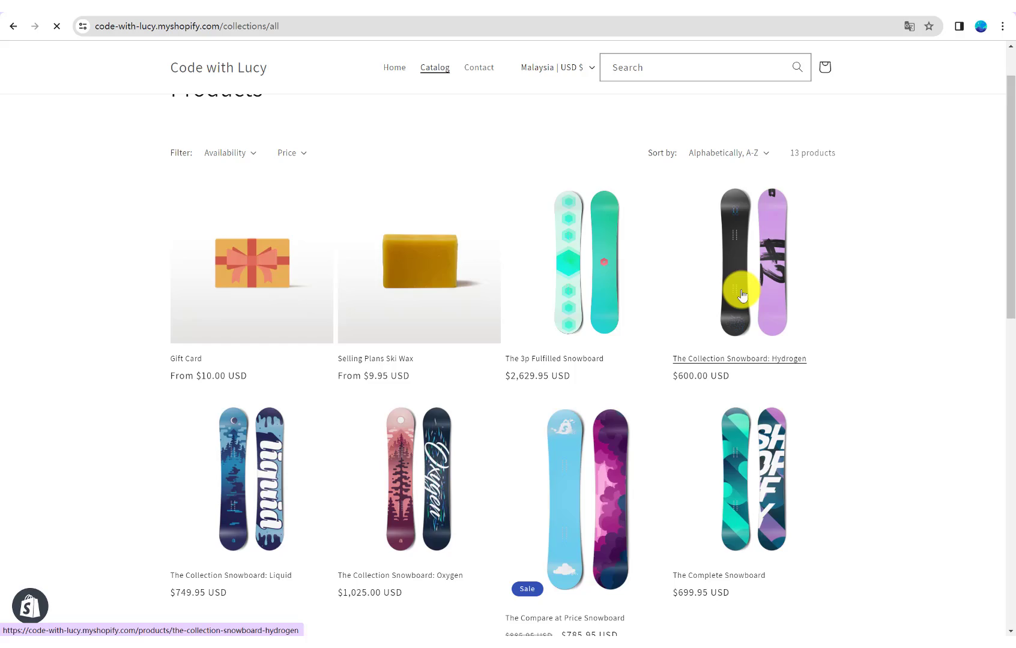
left_click(742, 294)
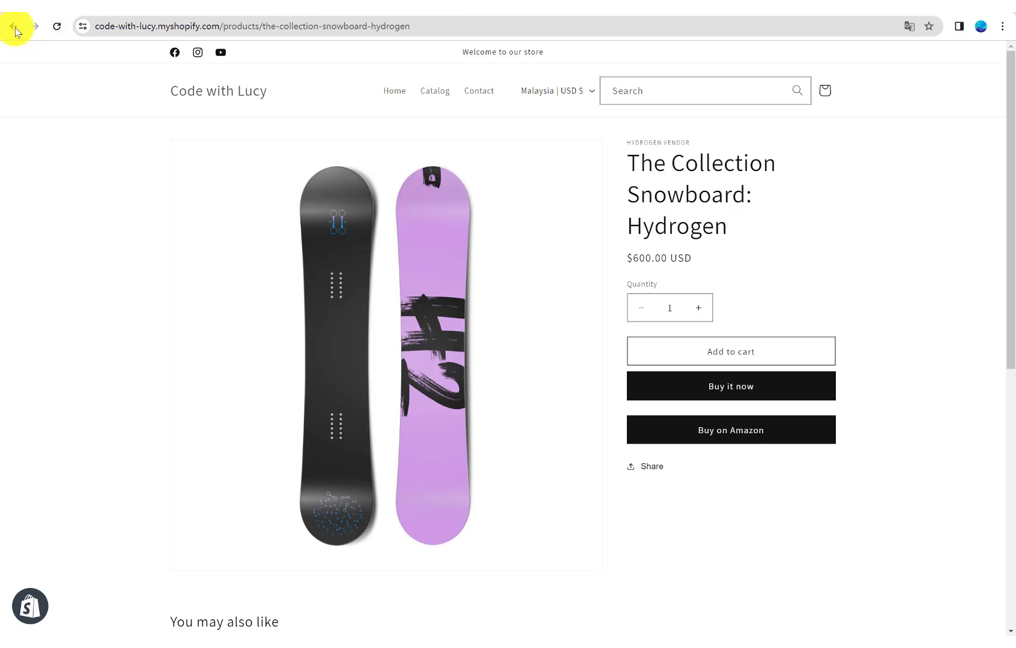
- Go back to the catalog and scroll to find The Collection Snowboard: Oxygen
left_click(12, 26)
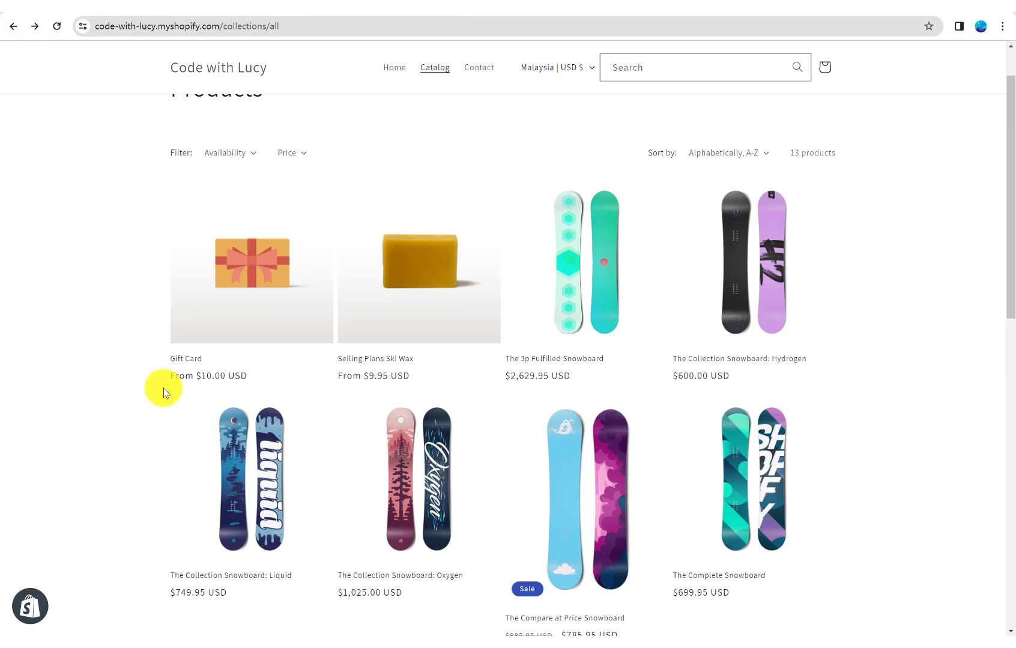
scroll(163, 391, "down", 3)
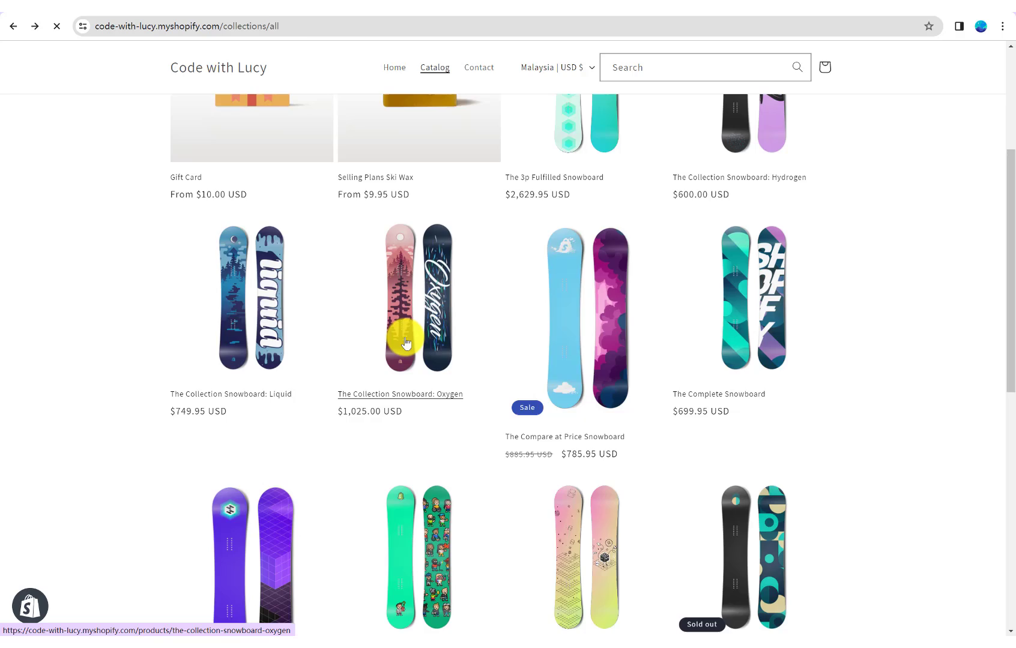
scroll(838, 341, "down", 1)
scroll(579, 309, "up", 1)
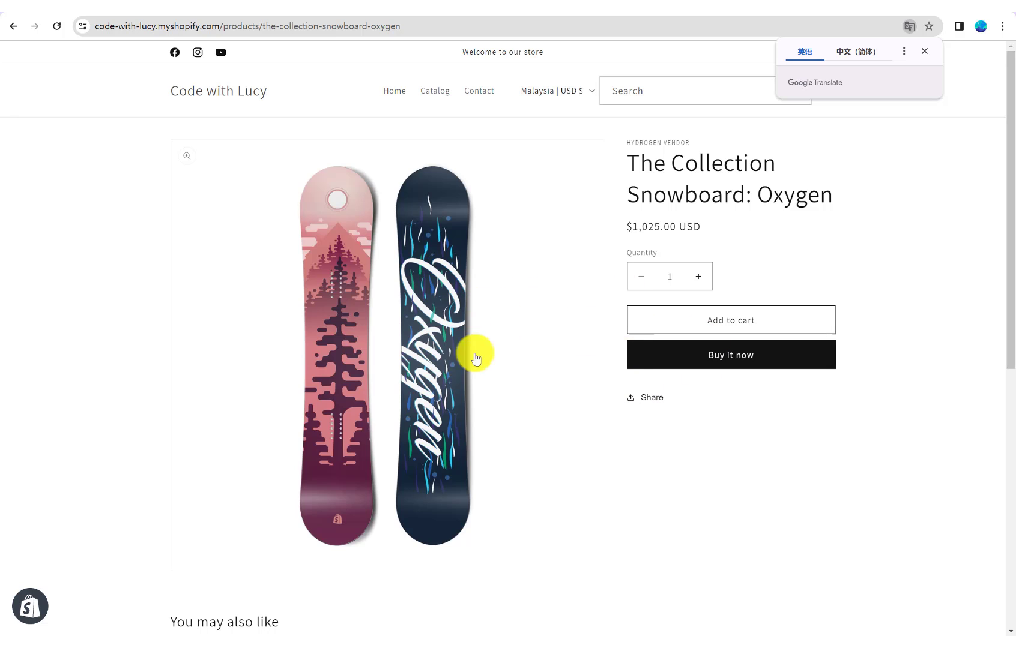